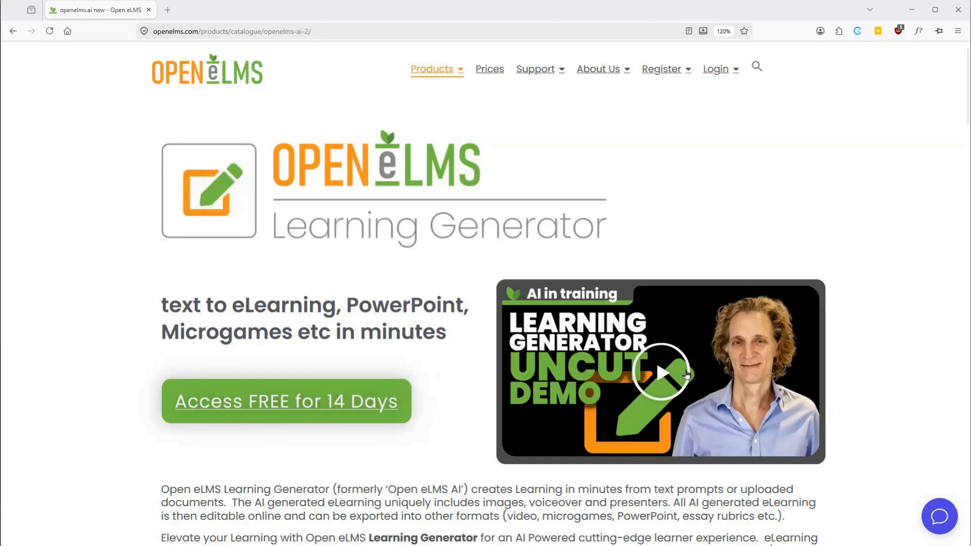
# Review the AI features and pricing plans on the Open eLMS Learning Generator product page
pyautogui.scroll(-5, 898, 365)
pyautogui.scroll(-6, 897, 364)
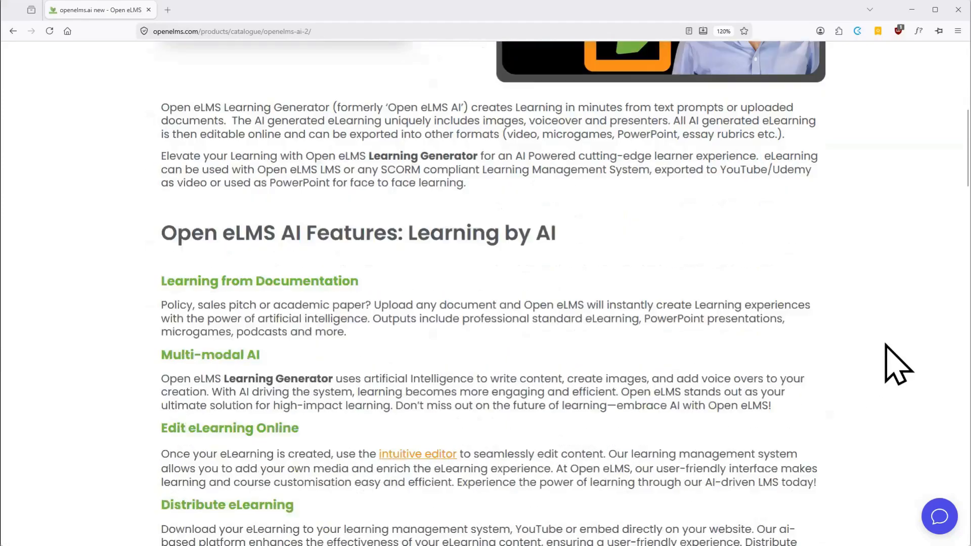
pyautogui.scroll(1, 897, 364)
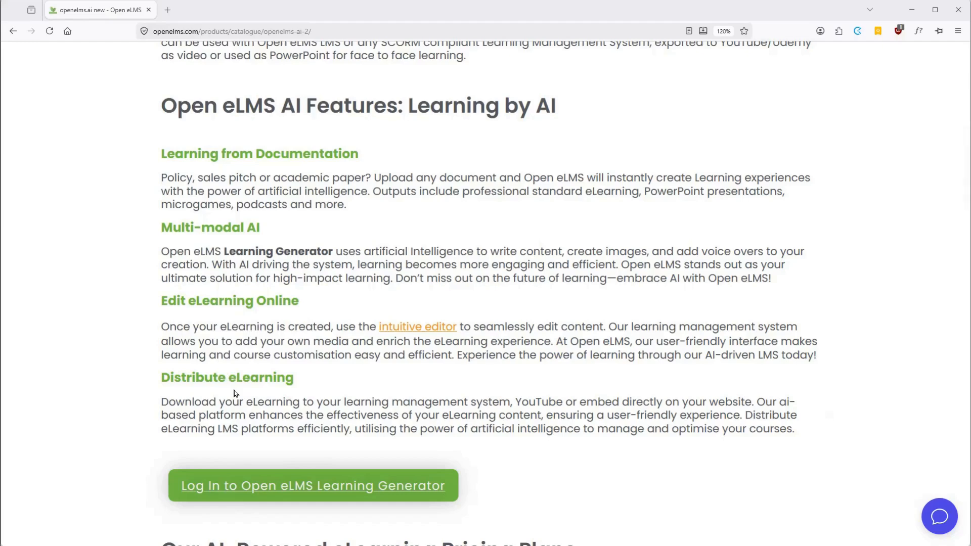
pyautogui.scroll(-6, 568, 339)
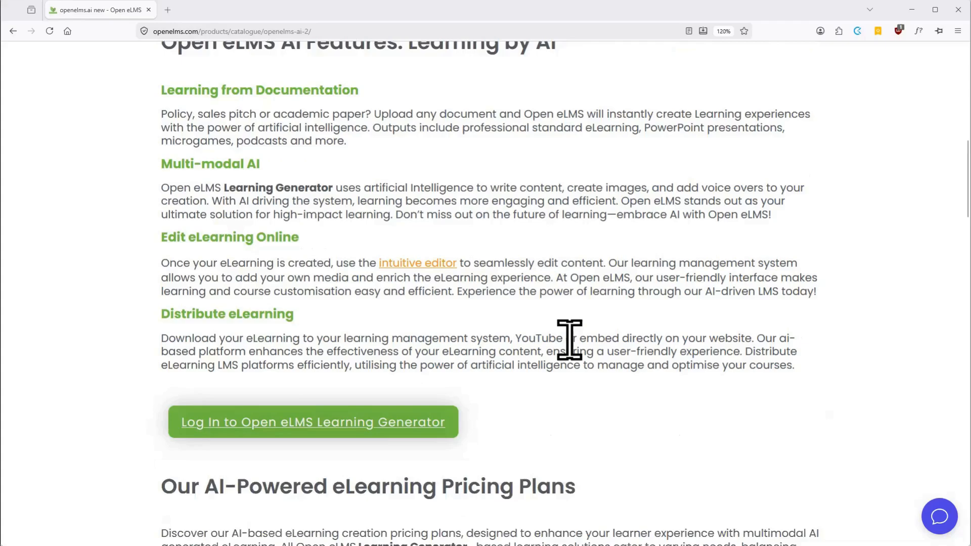
pyautogui.scroll(-4, 570, 344)
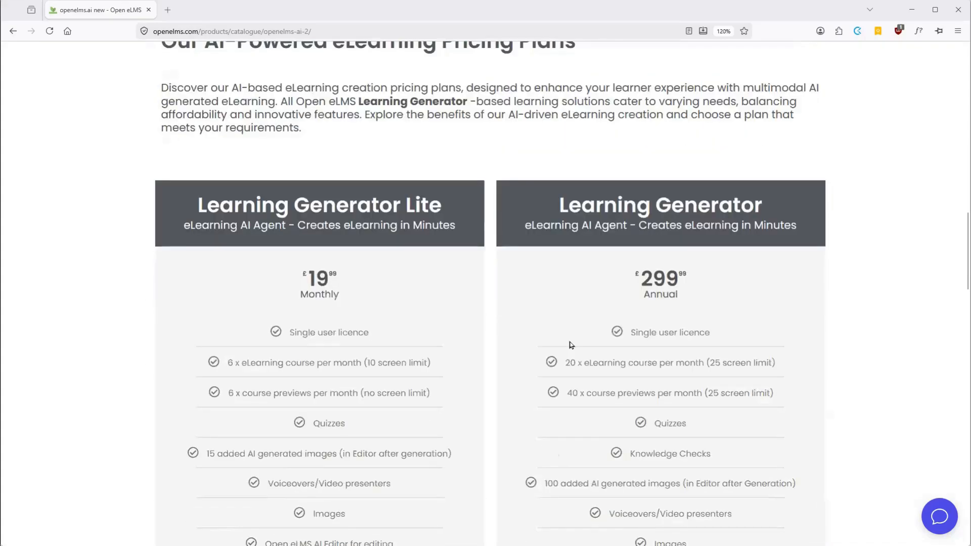
pyautogui.scroll(-3, 571, 345)
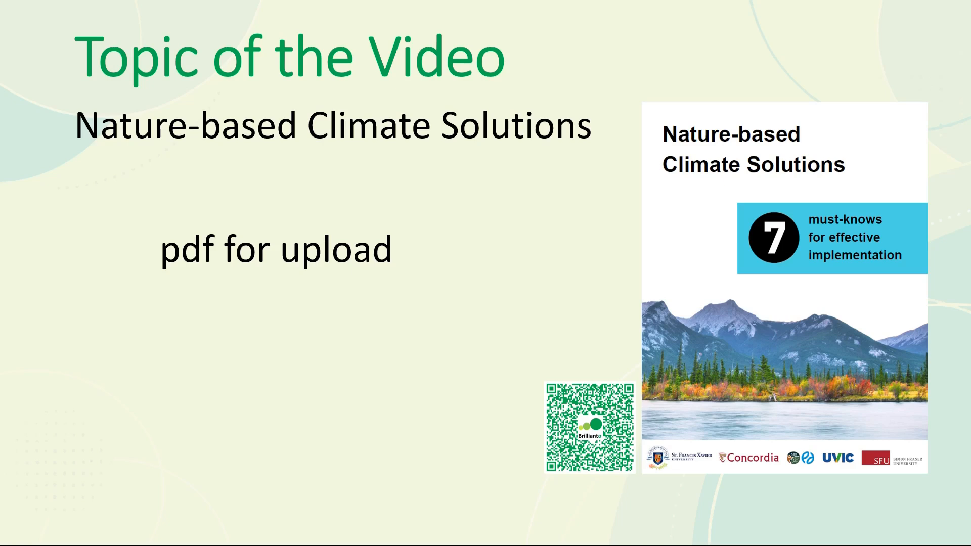
pyautogui.press('Right')
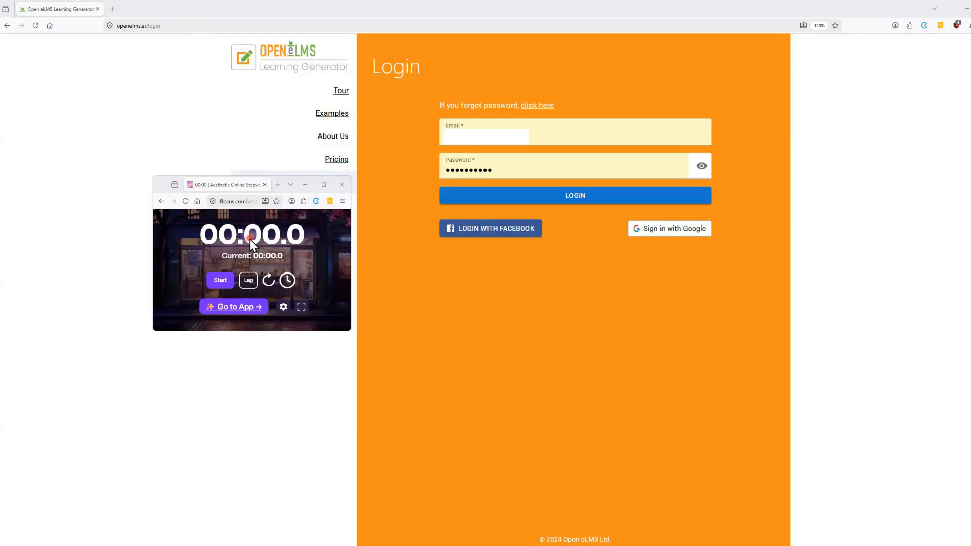
# Start the stopwatch and log in to Learning Generator with the prefilled account credentials
pyautogui.click(220, 282)
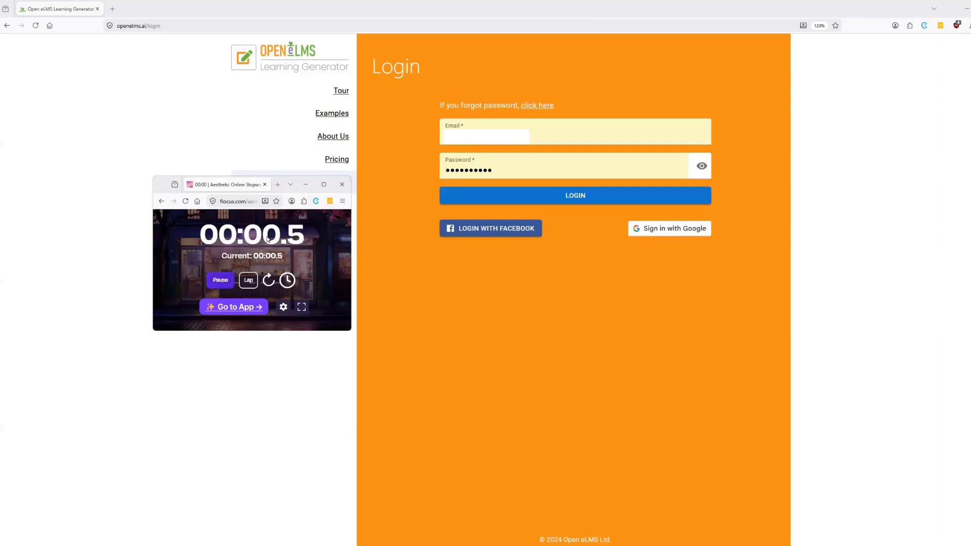
pyautogui.click(575, 198)
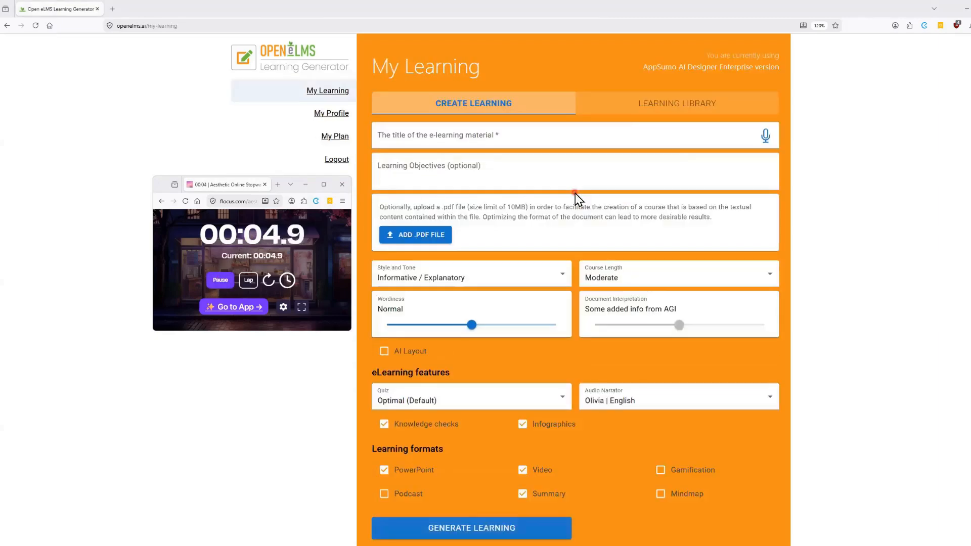
pyautogui.click(476, 106)
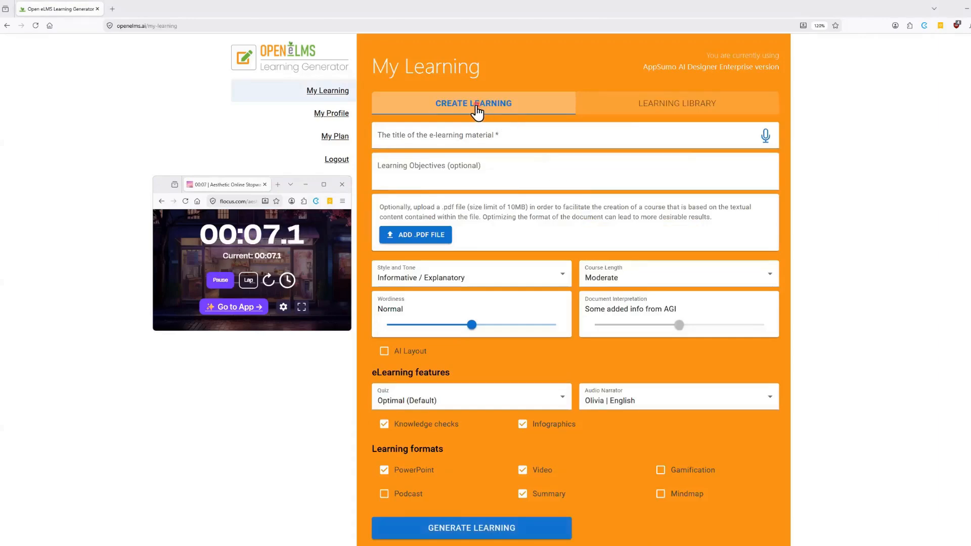
pyautogui.click(659, 105)
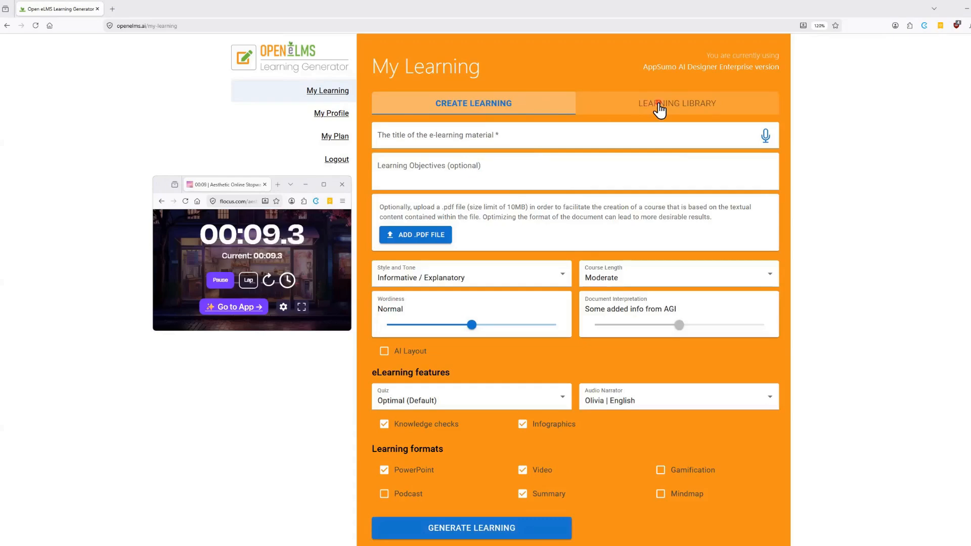
# Enter "Nature-based Climate Solutions" as the title of the e-learning material
pyautogui.click(485, 138)
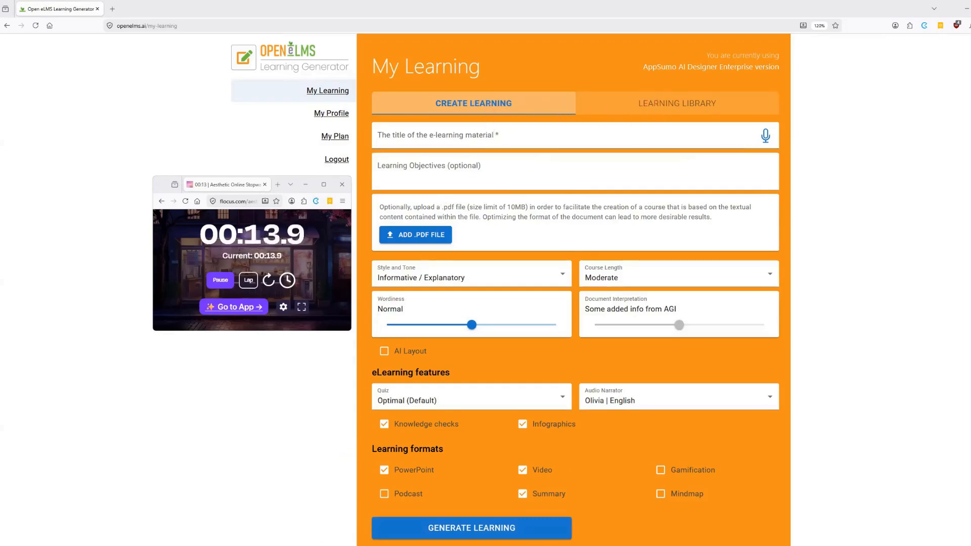
pyautogui.click(395, 137)
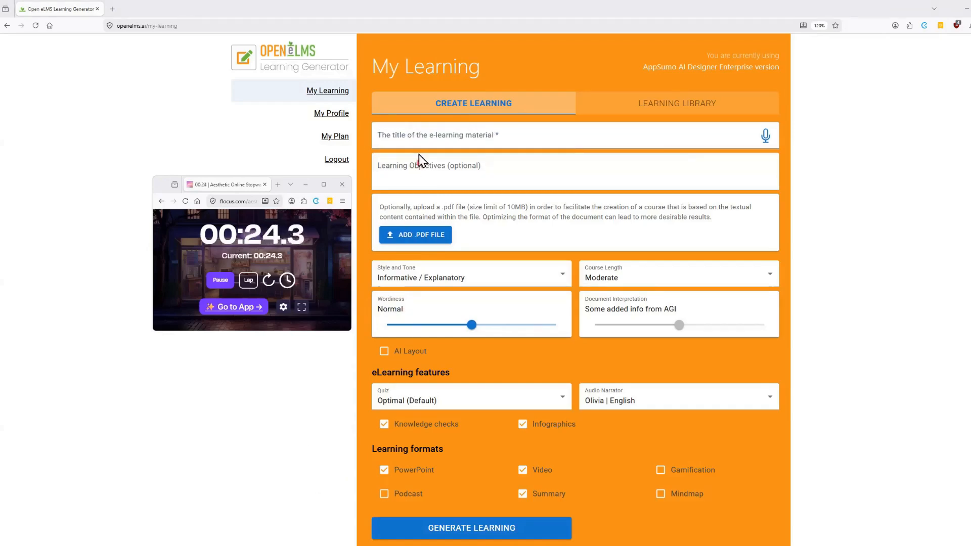
pyautogui.click(403, 135)
pyautogui.write('Nature-based Climate Solutions')
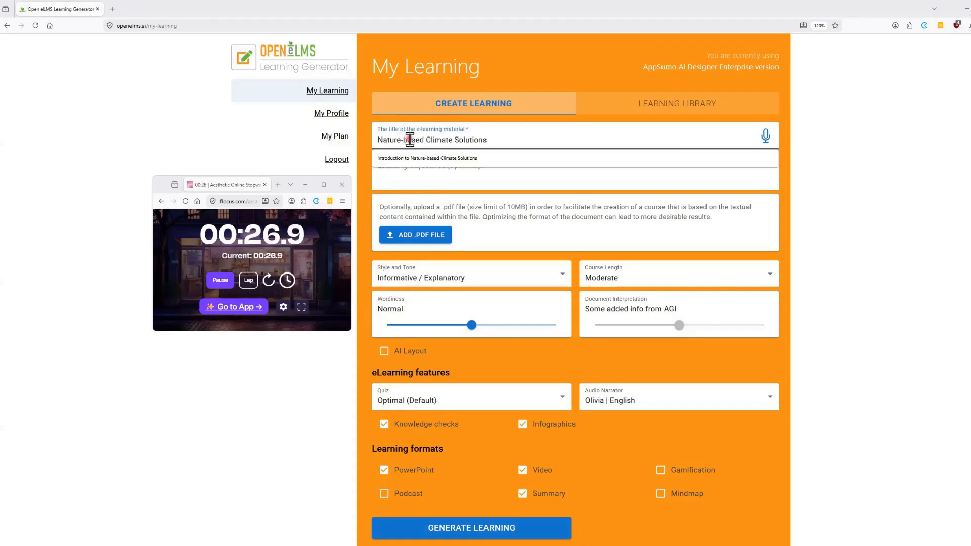
pyautogui.click(490, 174)
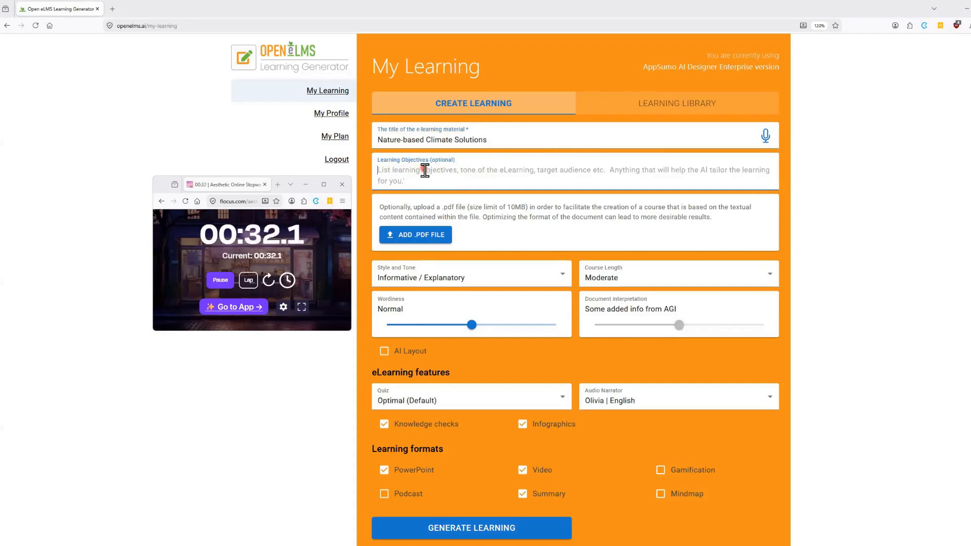
# Upload 00_NbCS-7-must-knows-for-effective-implementation_removed pages.pdf as the course's source document
pyautogui.click(414, 235)
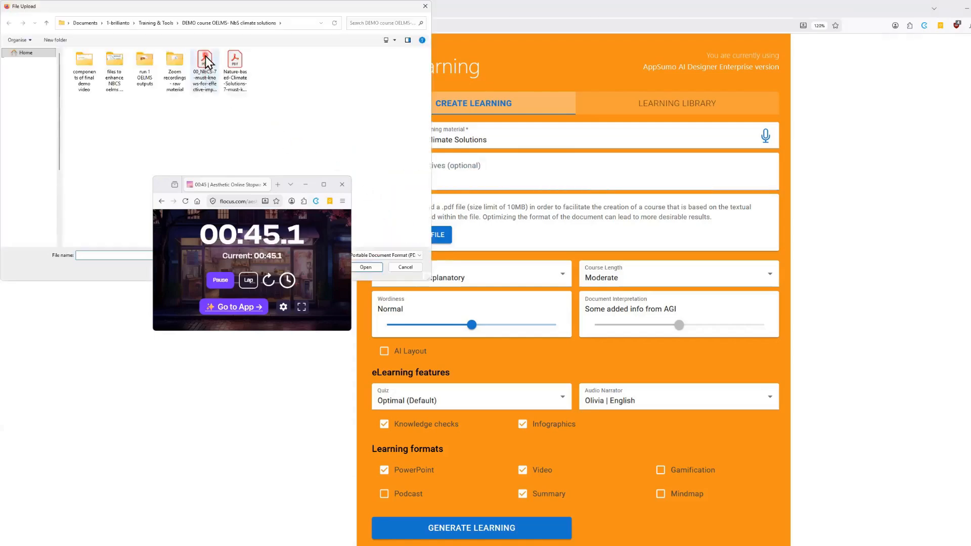
pyautogui.click(205, 62)
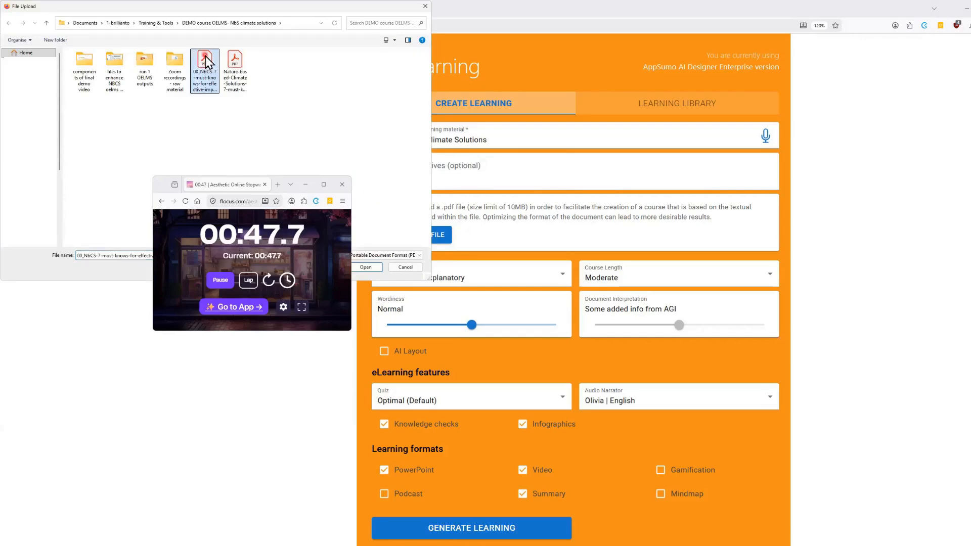
pyautogui.click(368, 268)
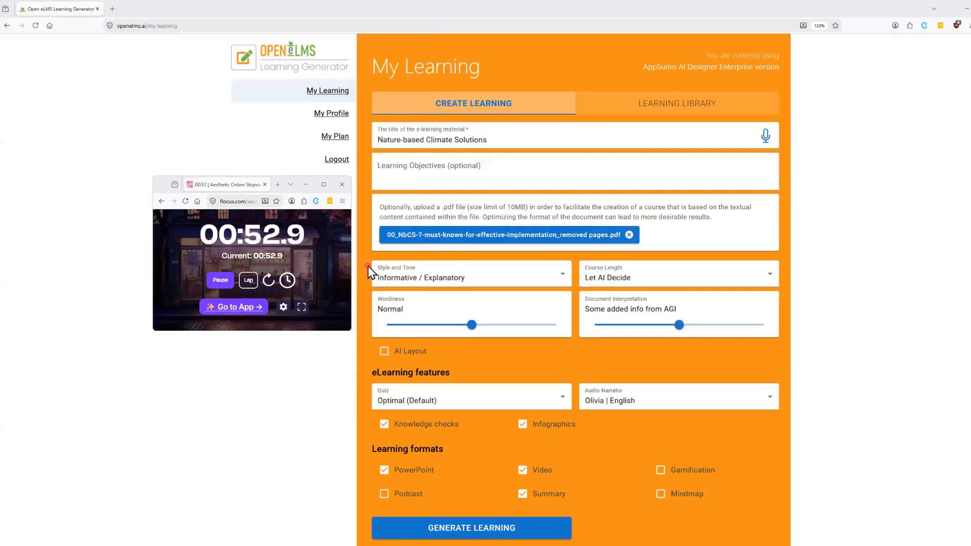
# Set the course's style and tone to Professional / Technical and its wordiness to Very Concise
pyautogui.click(564, 275)
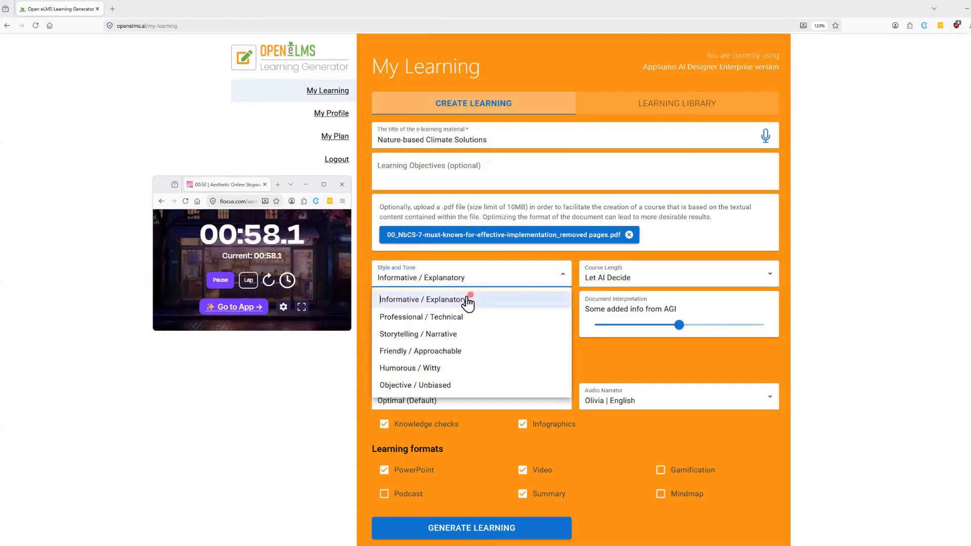
pyautogui.click(406, 317)
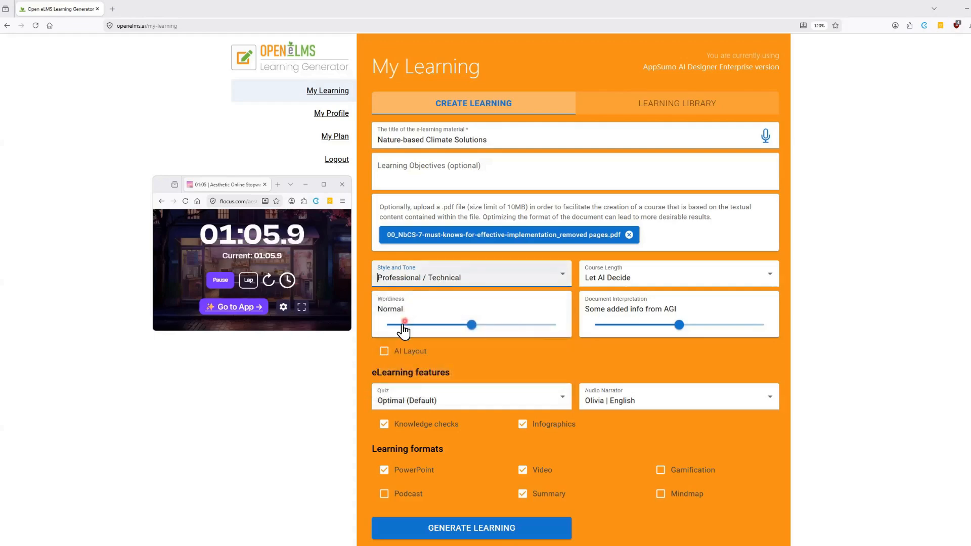
pyautogui.click(390, 327)
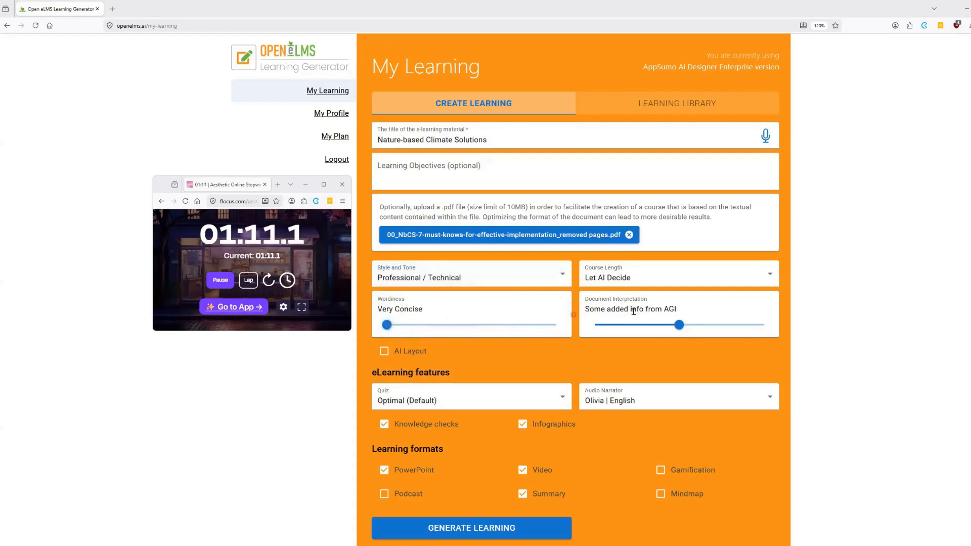
# Set the course length to Moderate and the document interpretation to Minor added info from AGI
pyautogui.click(770, 274)
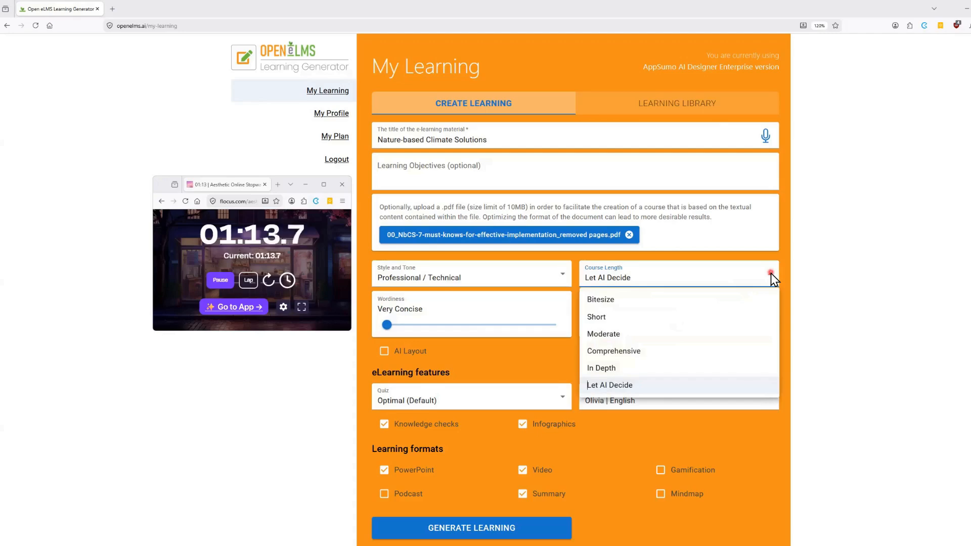
pyautogui.click(607, 334)
pyautogui.click(680, 325)
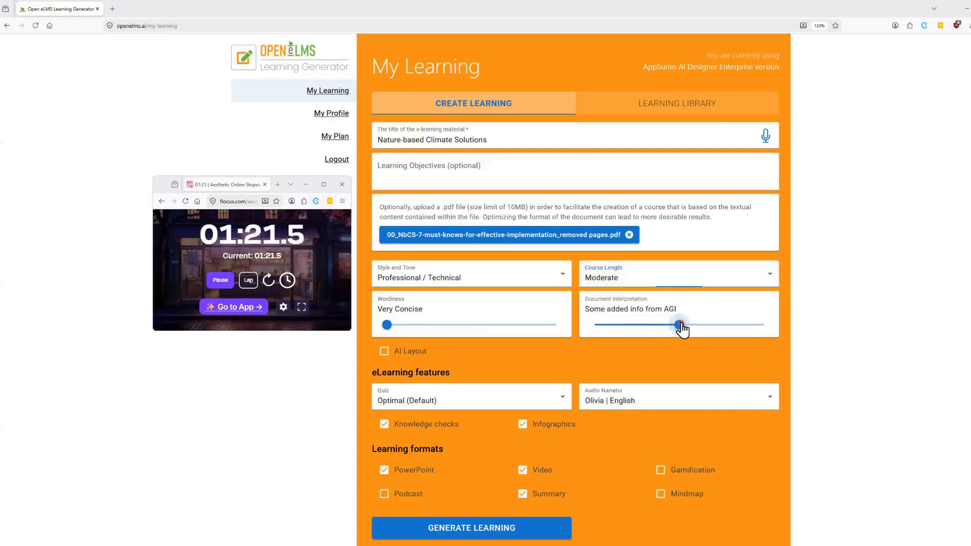
pyautogui.moveTo(680, 324); pyautogui.dragTo(602, 325)
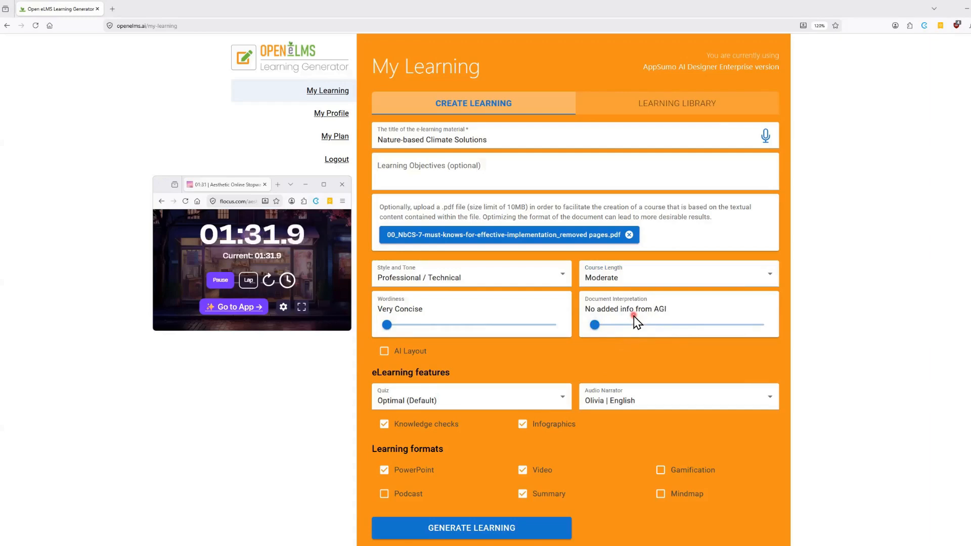
pyautogui.click(620, 325)
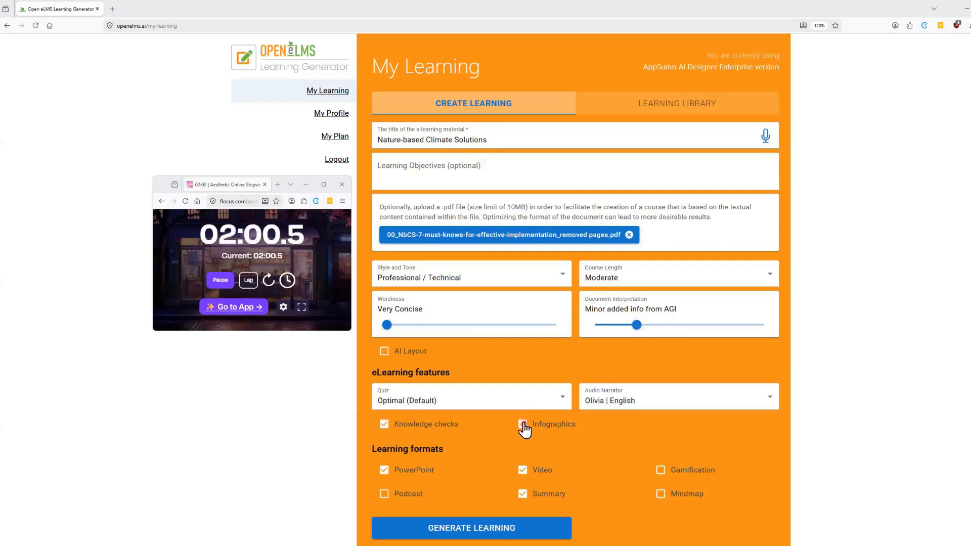
# Generate the learning with the selected features and output formats
pyautogui.click(384, 471)
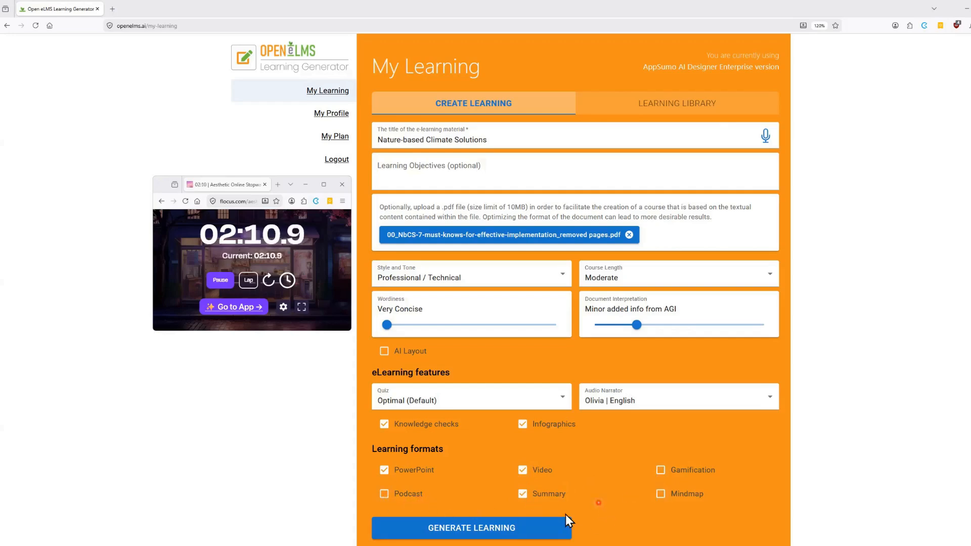
pyautogui.click(458, 529)
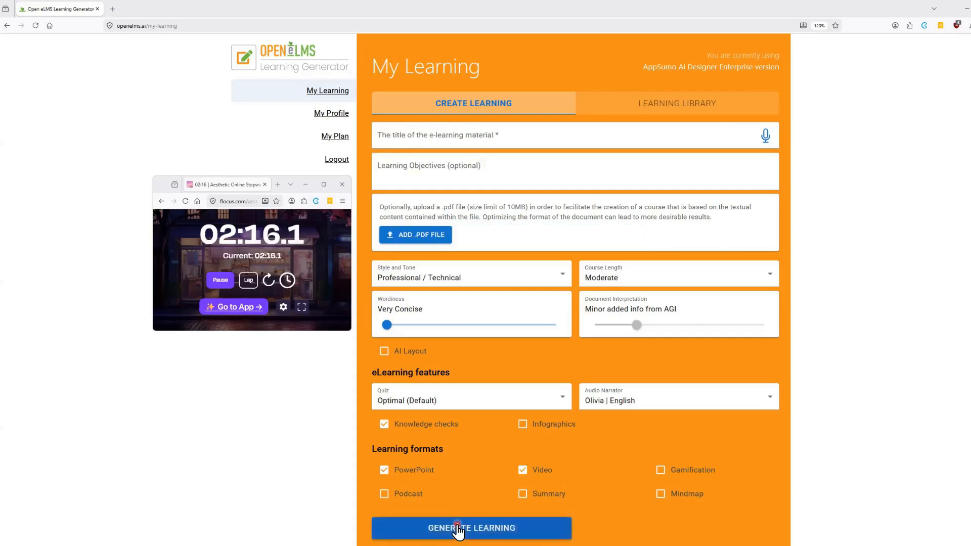
pyautogui.scroll(-1, 468, 491)
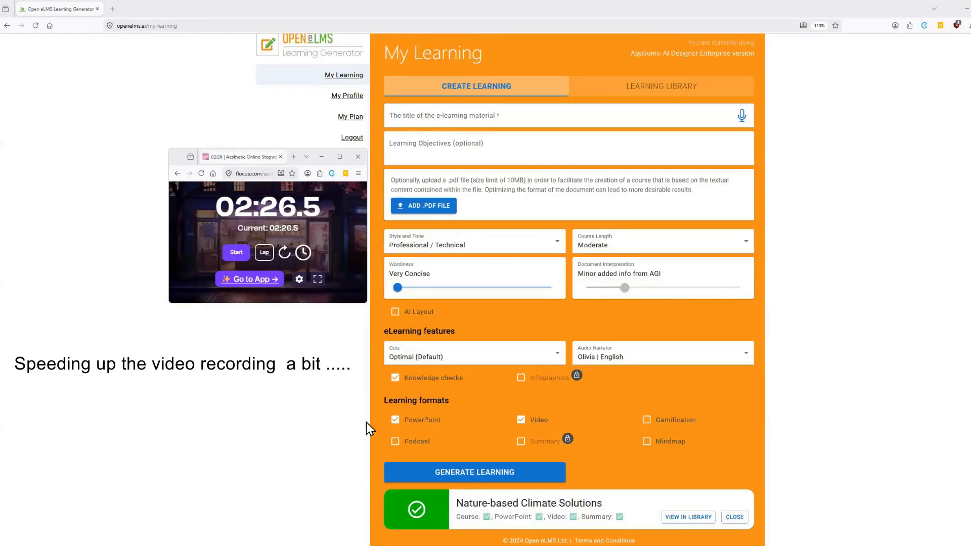
# Resume the stopwatch and view the generated Nature-based Climate Solutions course in the learning library
pyautogui.click(236, 253)
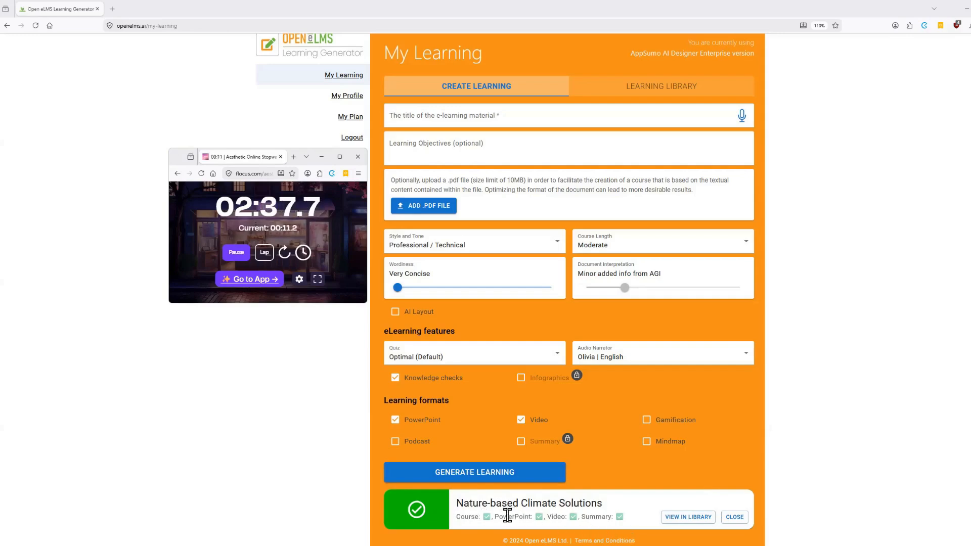
pyautogui.click(675, 518)
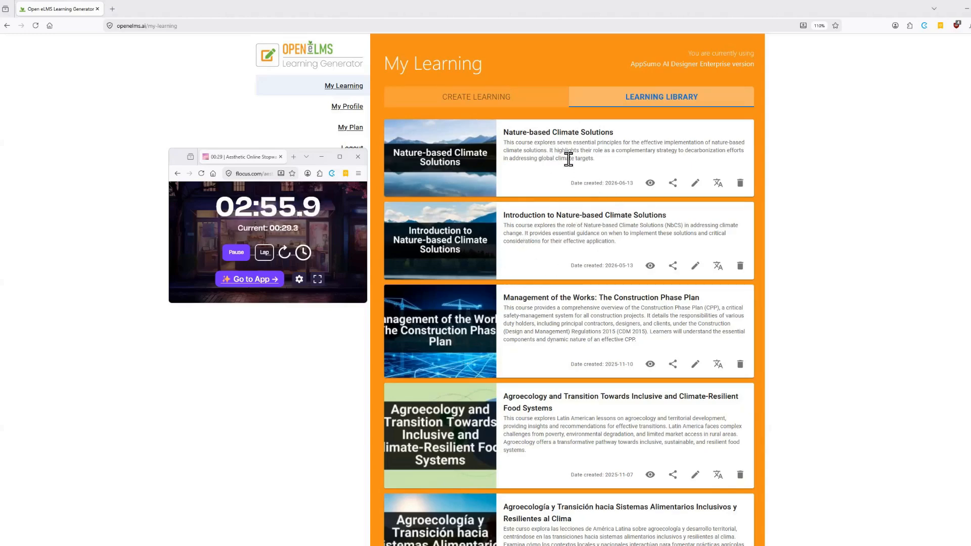
# Copy the share URL of the Nature-based Climate Solutions course, moving the stopwatch window clear of the sharing options
pyautogui.click(673, 183)
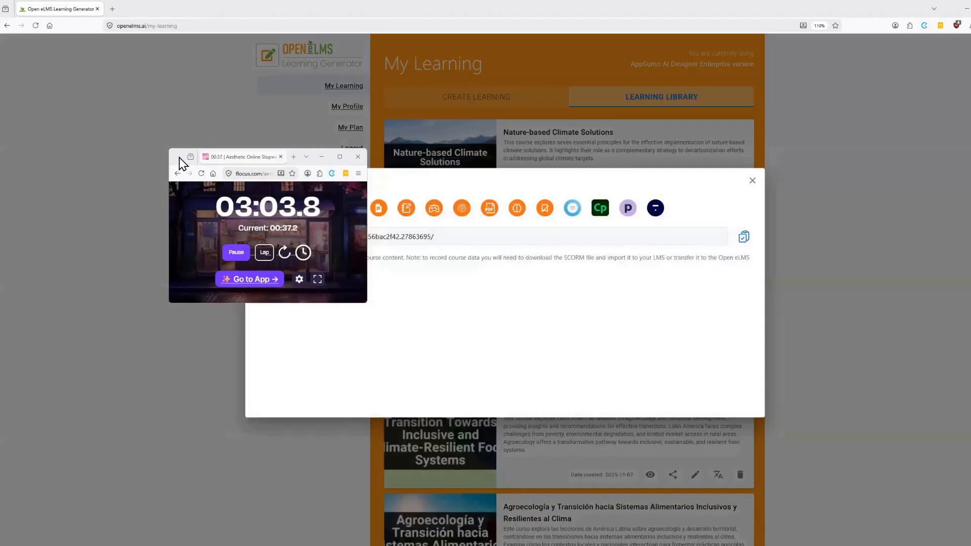
pyautogui.moveTo(176, 156); pyautogui.dragTo(55, 137)
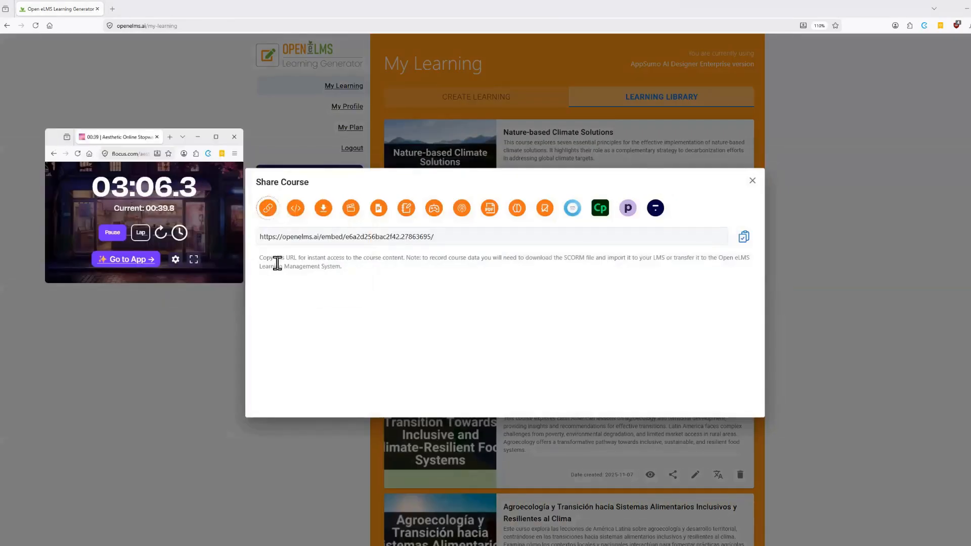
pyautogui.click(742, 237)
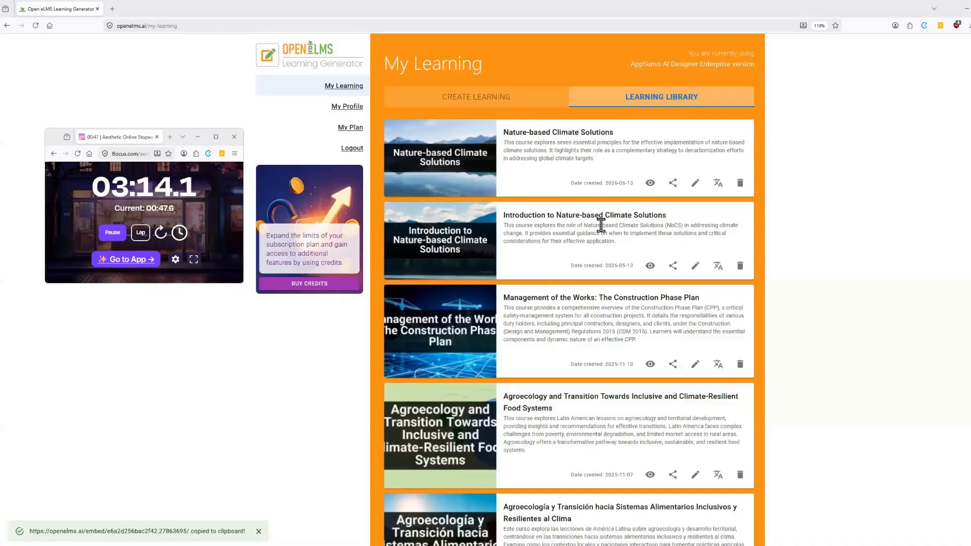
# Open the copied course URL in a new browser tab
pyautogui.click(112, 9)
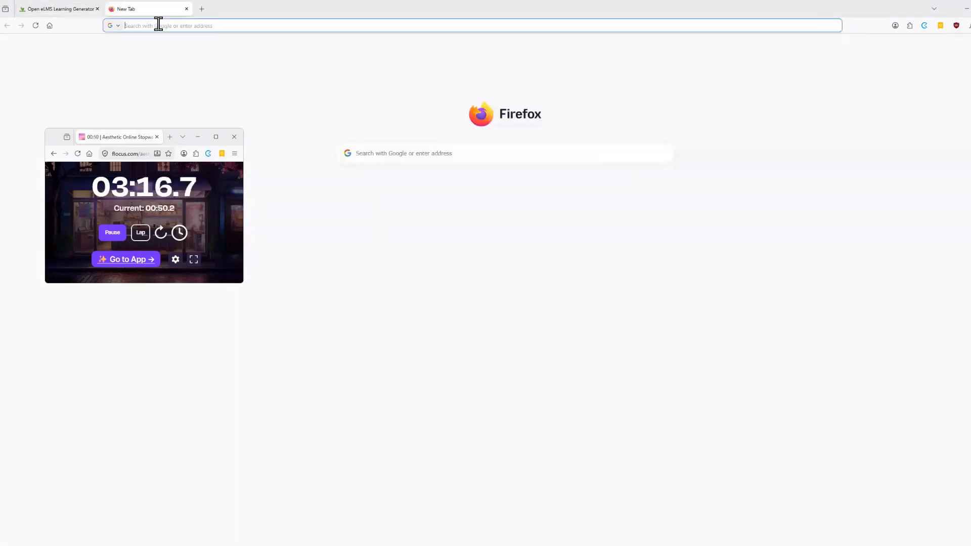
pyautogui.click(158, 24)
pyautogui.hotkey('ctrl', 'v')
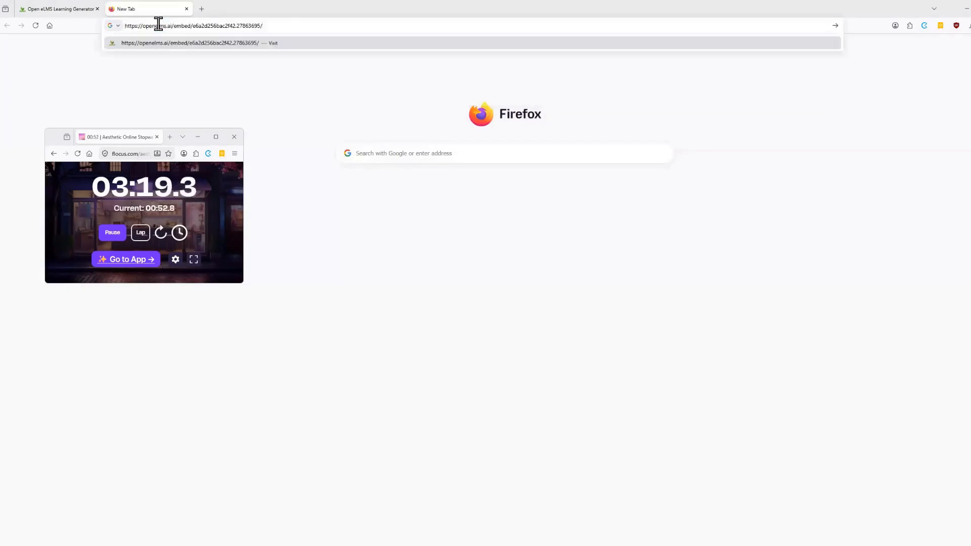
pyautogui.press('Return')
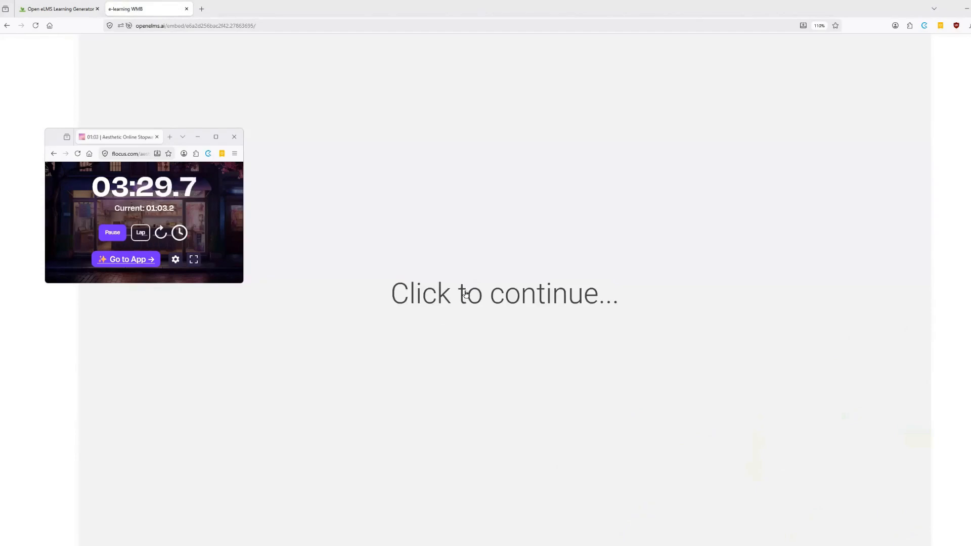
# Start the Nature-based Climate Solutions course, then move the stopwatch window off the avatar's upper body and pause the stopwatch
pyautogui.click(466, 294)
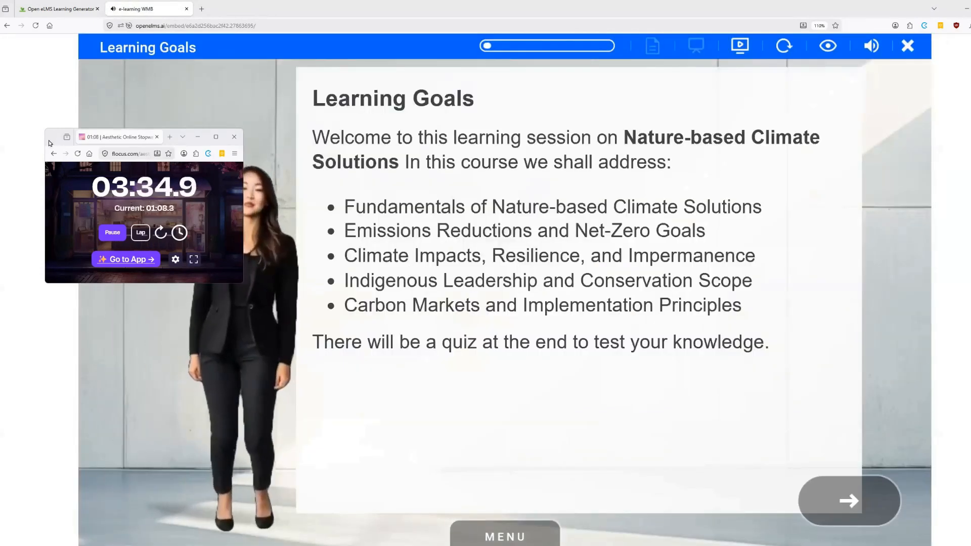
pyautogui.moveTo(51, 143); pyautogui.dragTo(24, 365)
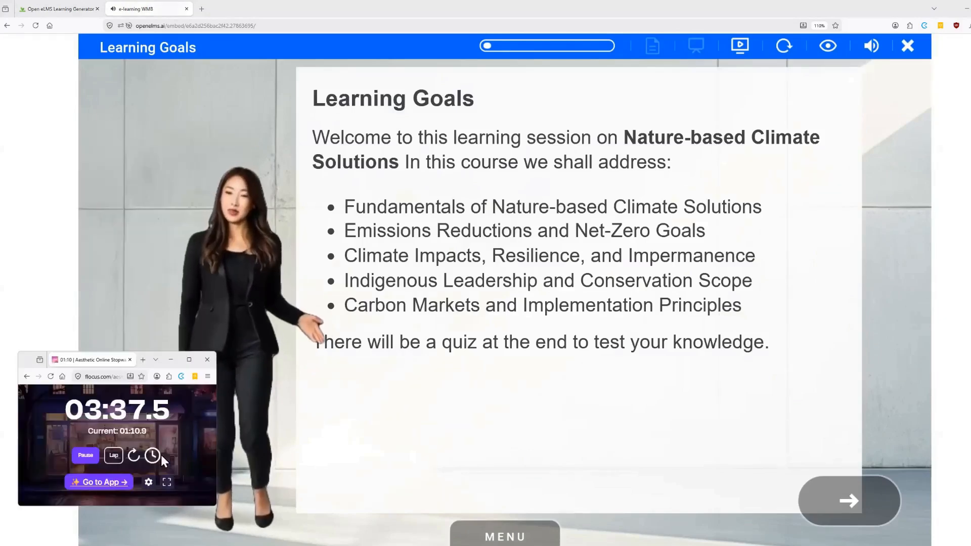
pyautogui.click(85, 457)
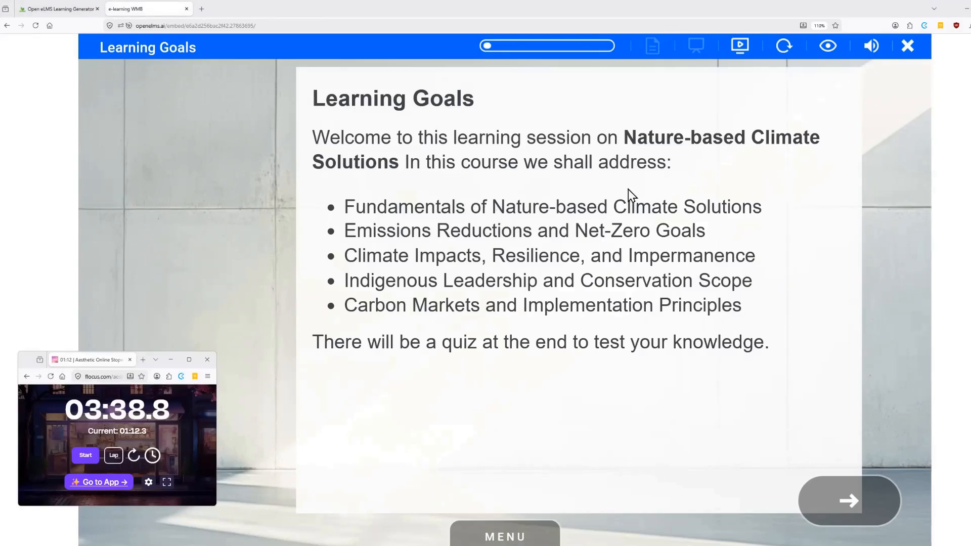
# Return to the learning library from the course preview and resume the stopwatch after moving its window beside the course list
pyautogui.click(908, 46)
pyautogui.click(59, 10)
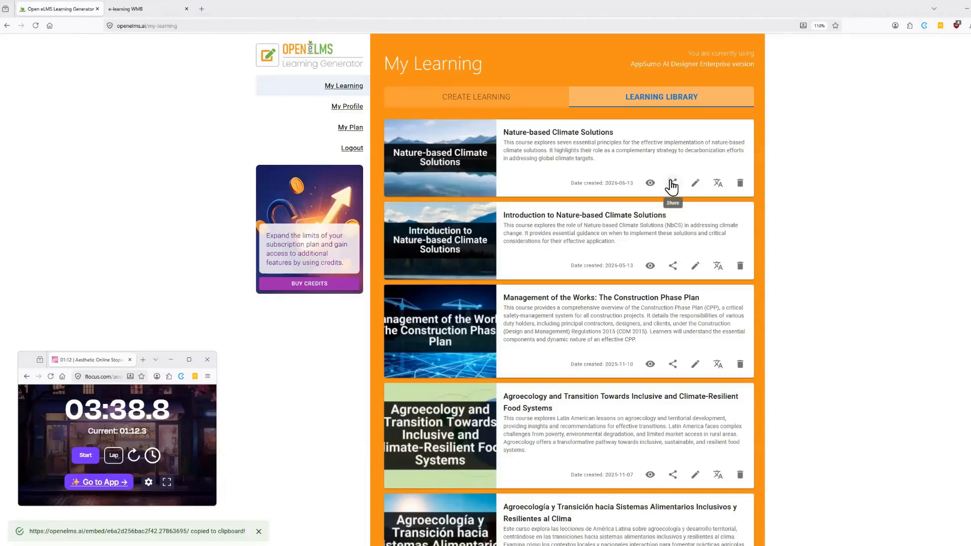
pyautogui.moveTo(24, 353); pyautogui.dragTo(170, 174)
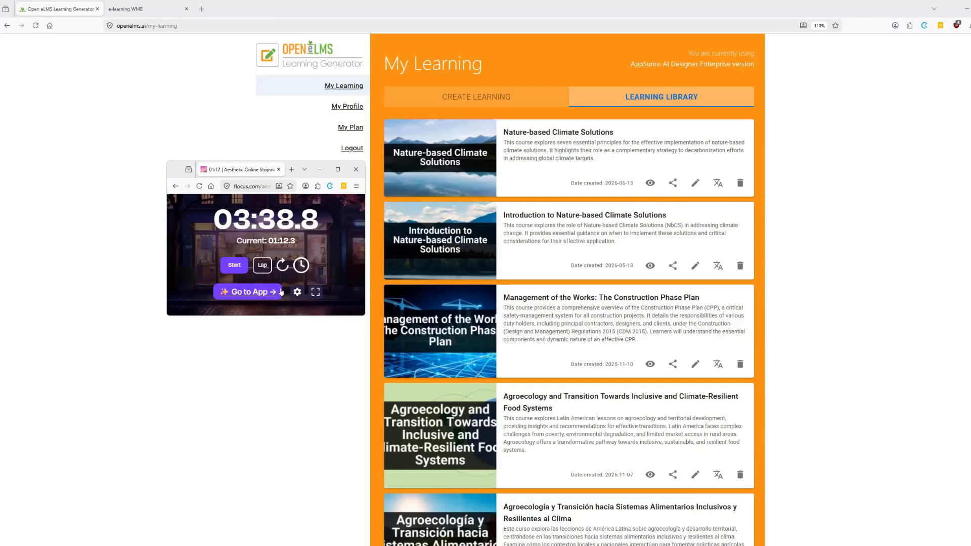
pyautogui.click(234, 268)
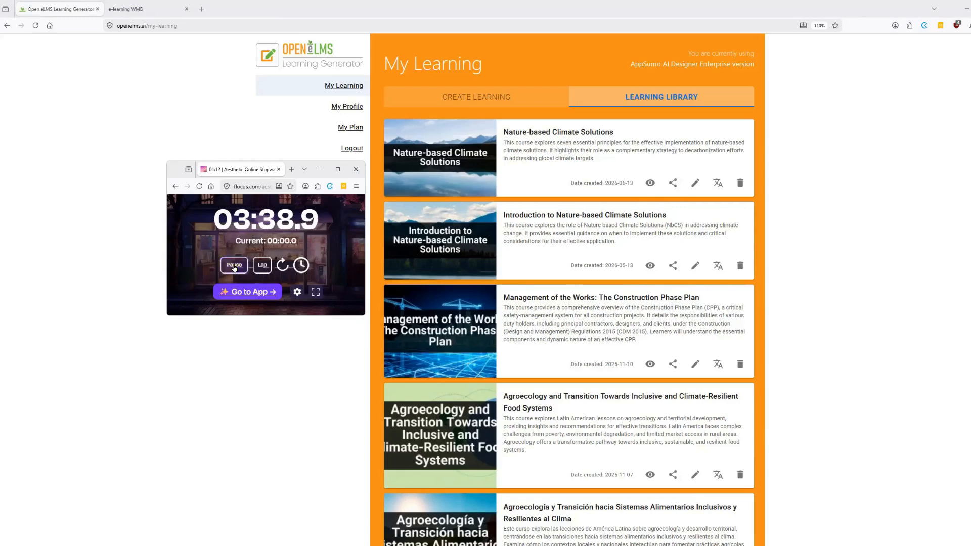
# Download the SCORM zip file from the Nature-based Climate Solutions course's sharing options, keeping the stopwatch window clear of them
pyautogui.click(673, 185)
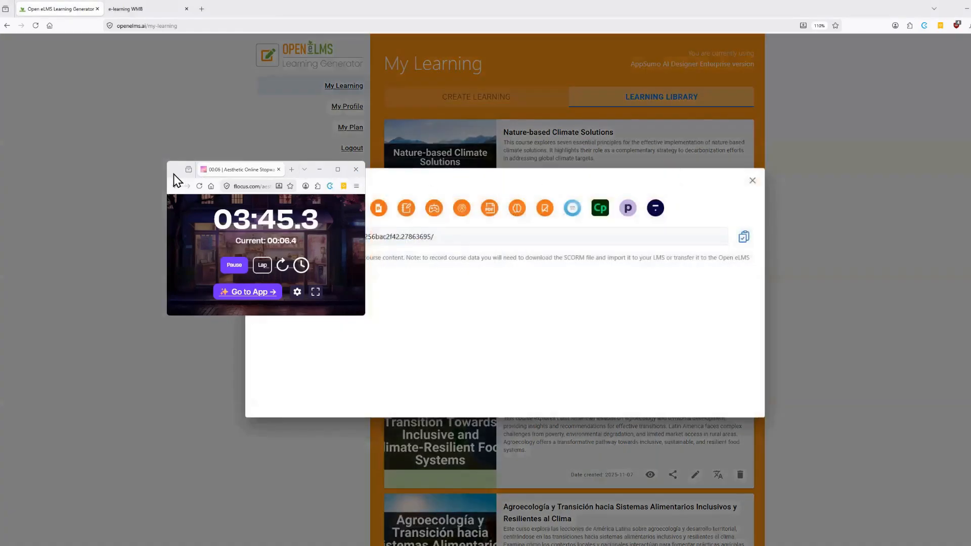
pyautogui.moveTo(173, 175); pyautogui.dragTo(44, 197)
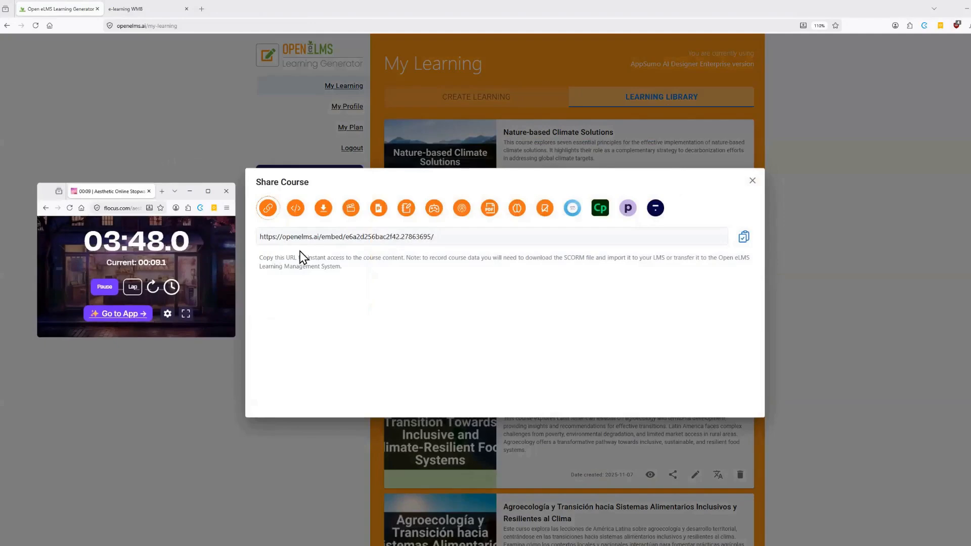
pyautogui.click(324, 209)
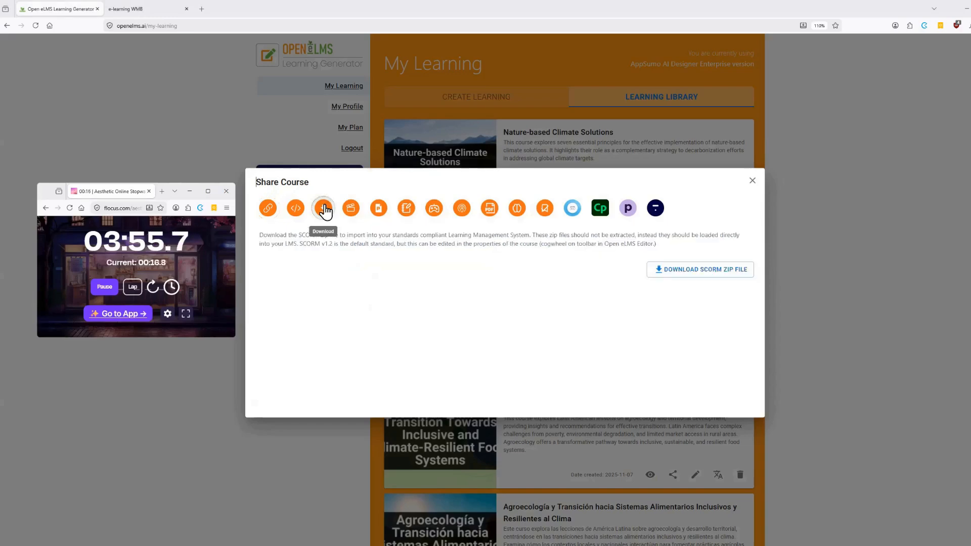
pyautogui.click(713, 270)
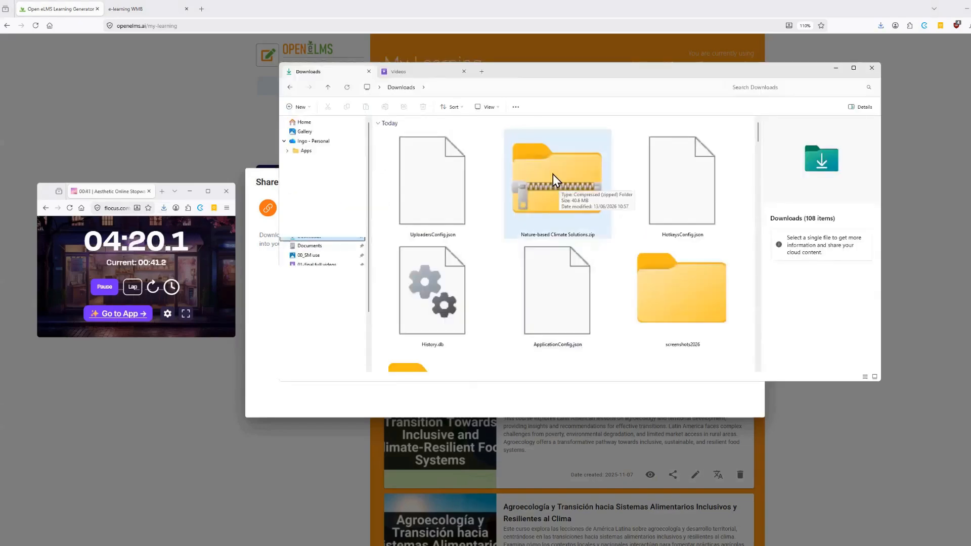
# Select Nature-based Climate Solutions.zip in the Downloads folder and show the actions available for it
pyautogui.click(553, 174)
pyautogui.rightClick(553, 174)
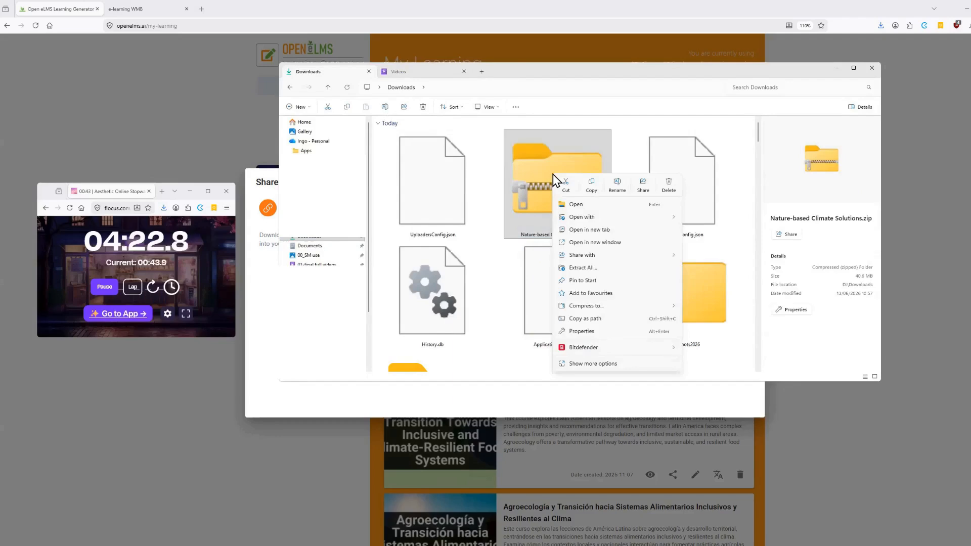